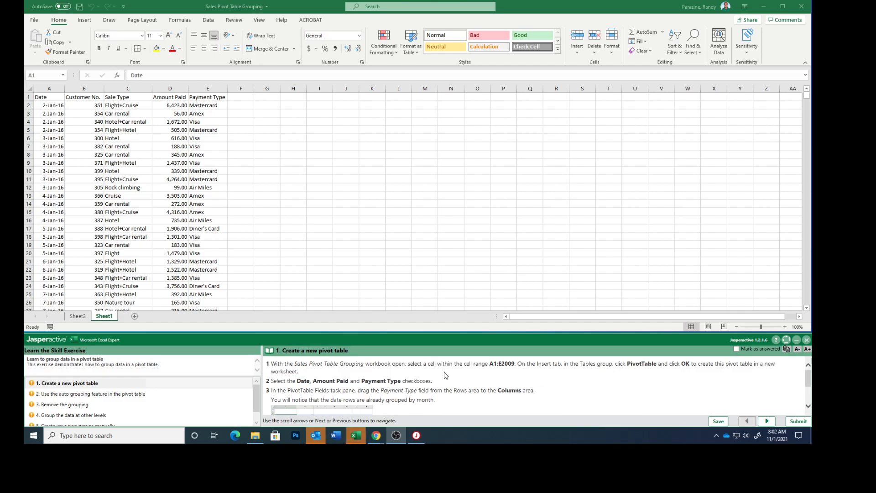
# Create a pivot table from the sales data range A1:E2009 on a new worksheet.
pyautogui.click(126, 208)
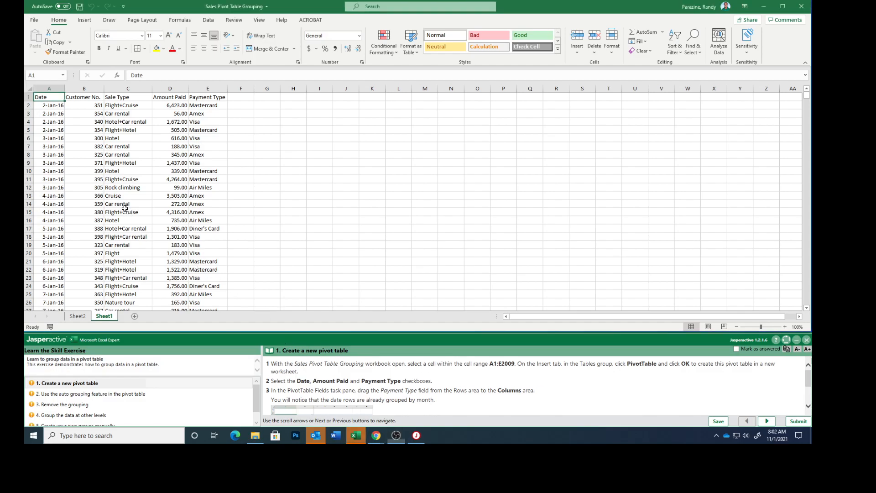
pyautogui.click(123, 204)
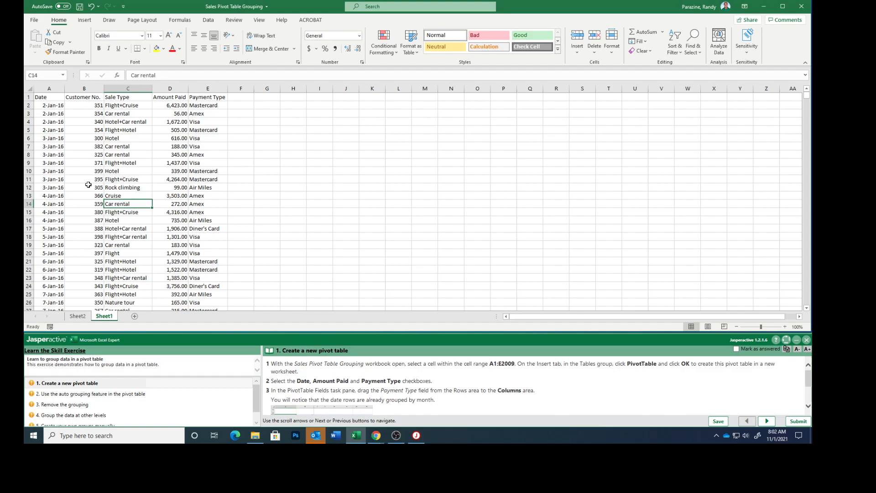
pyautogui.click(84, 21)
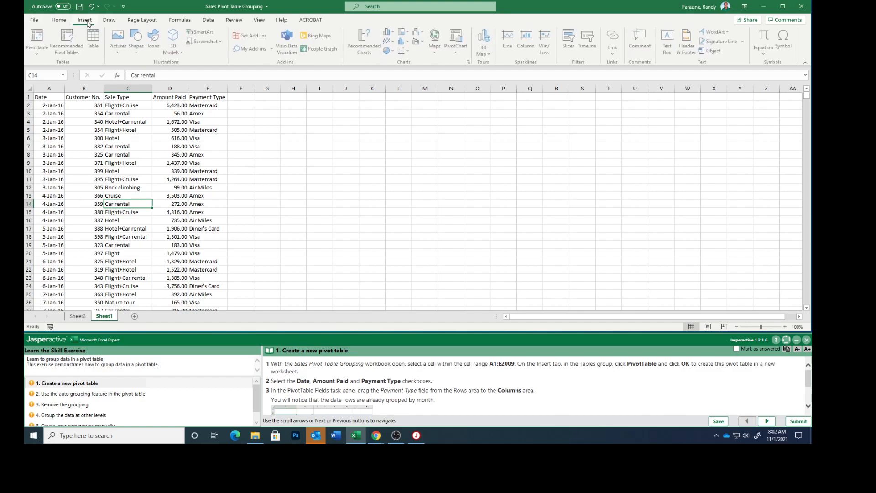
pyautogui.click(37, 39)
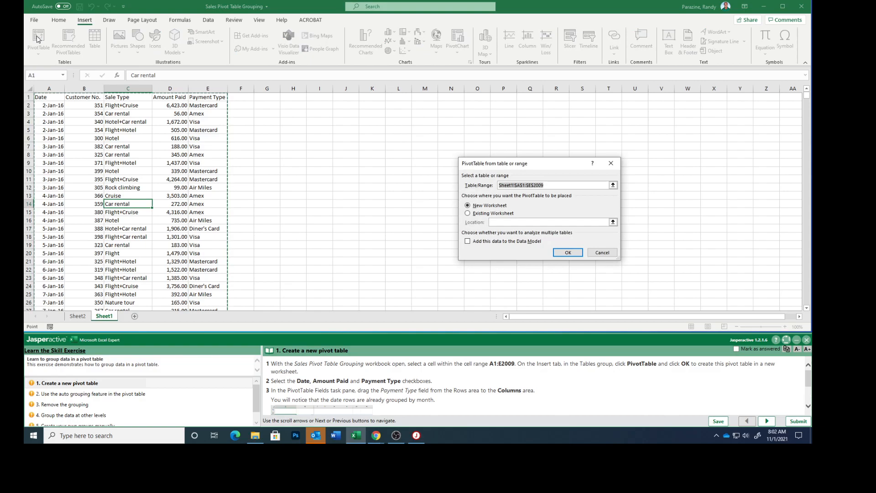
pyautogui.click(564, 253)
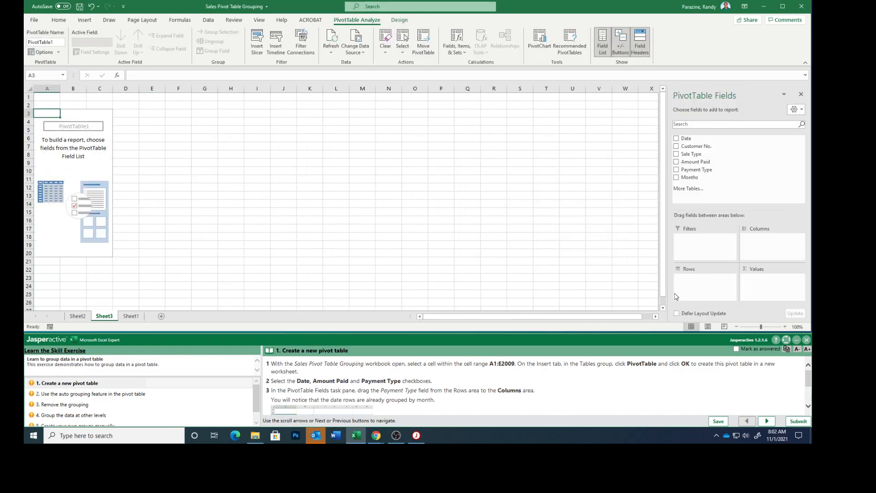
# Add the Date, Amount Paid and Payment Type fields to the pivot table, placing Payment Type in the Columns area.
pyautogui.click(676, 138)
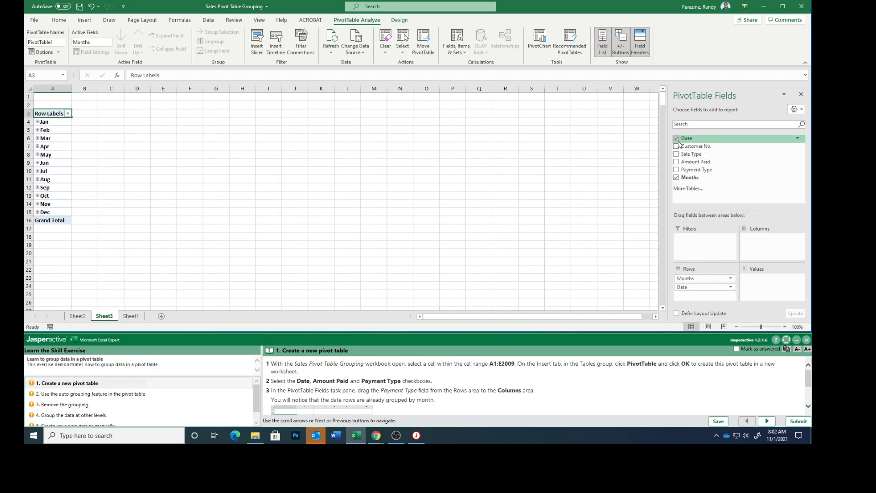
pyautogui.click(676, 162)
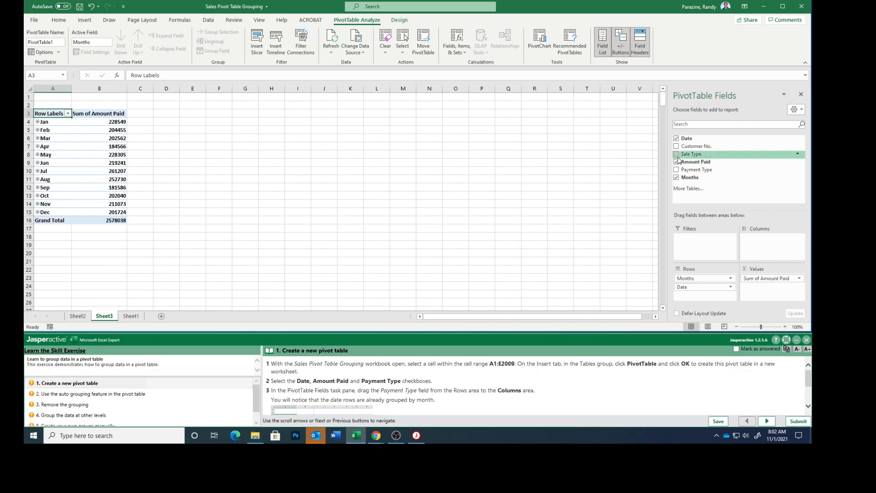
pyautogui.click(676, 170)
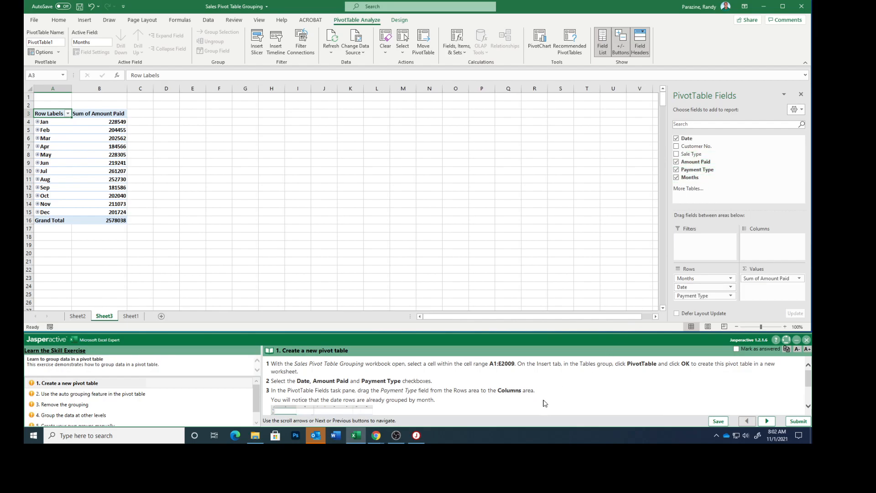
pyautogui.scroll(-2, 407, 383)
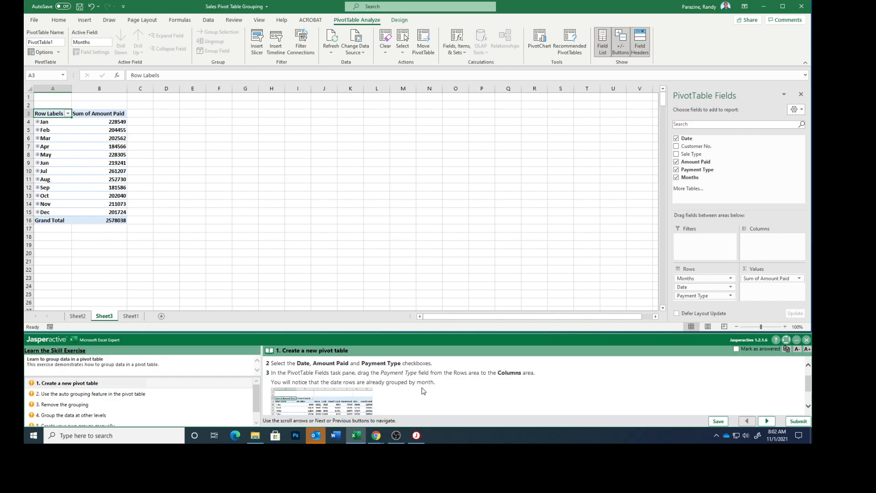
pyautogui.scroll(-1, 423, 391)
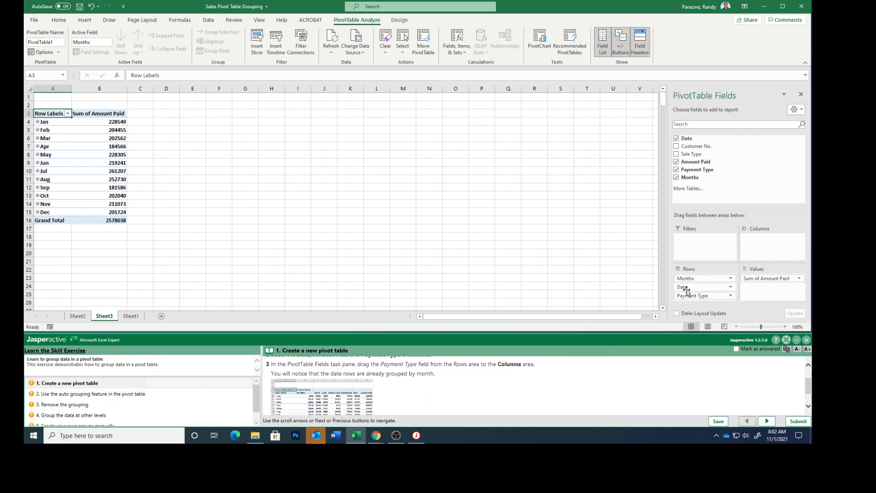
pyautogui.moveTo(691, 298); pyautogui.dragTo(759, 246)
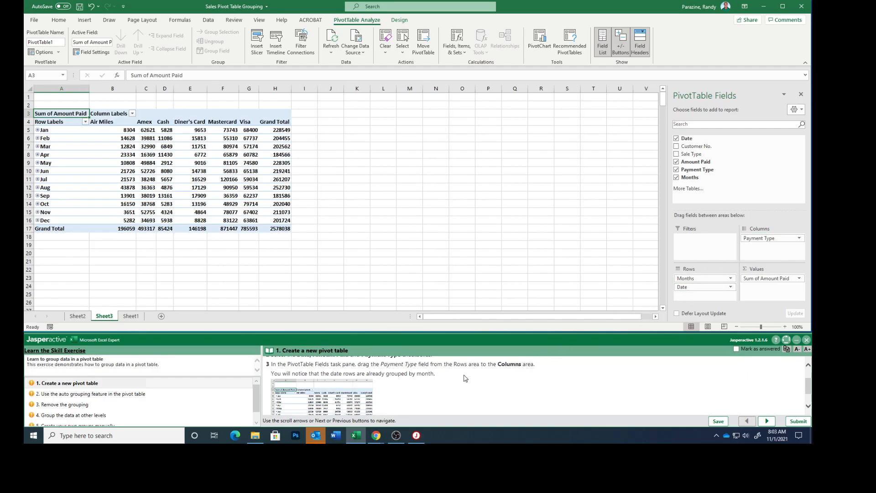
# Compare the pivot table with the enlarged sample picture in the exercise instructions, then close the picture.
pyautogui.click(343, 397)
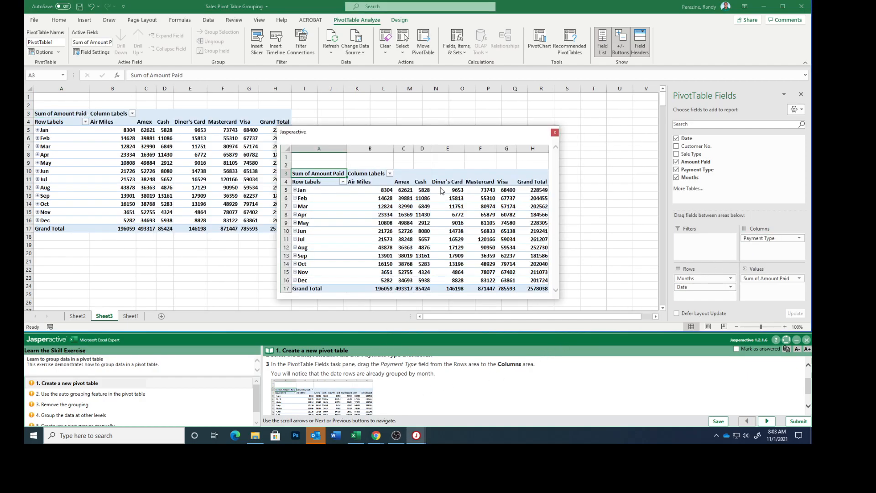
pyautogui.moveTo(440, 133); pyautogui.dragTo(508, 105)
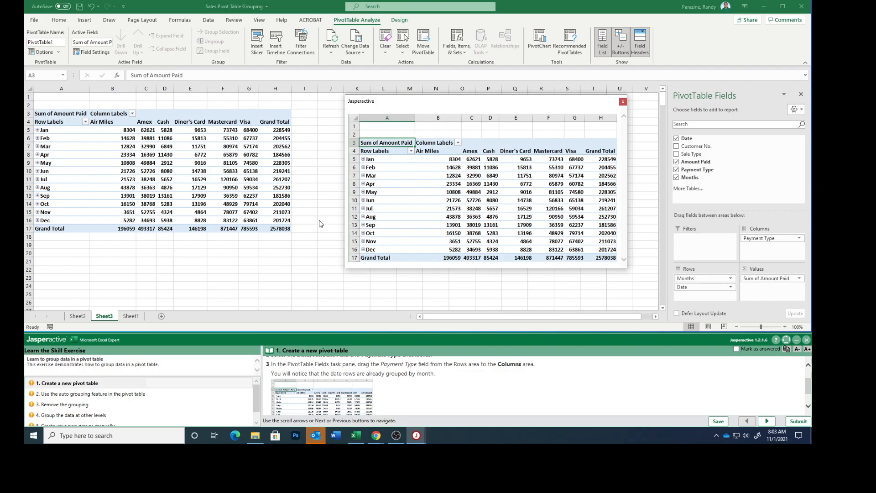
pyautogui.click(622, 101)
# Mark exercise task 1 as answered and go to task 2 on auto grouping.
pyautogui.scroll(-1, 510, 389)
pyautogui.scroll(-1, 511, 390)
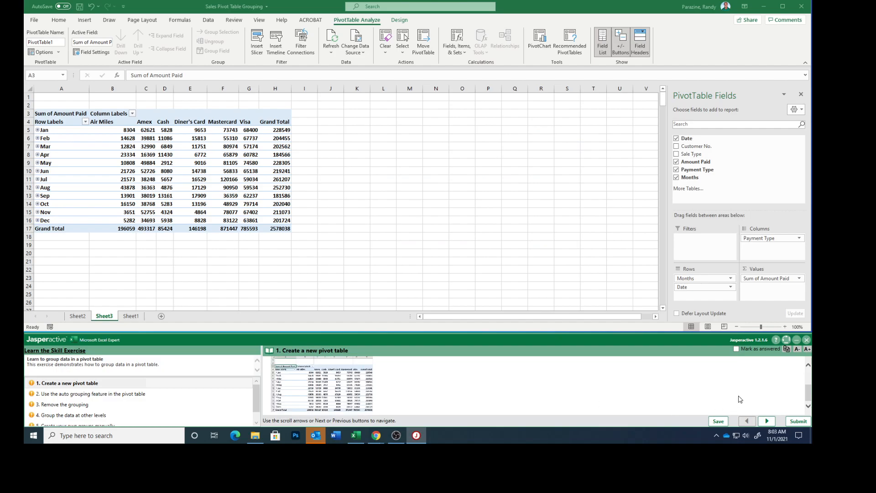
pyautogui.click(735, 349)
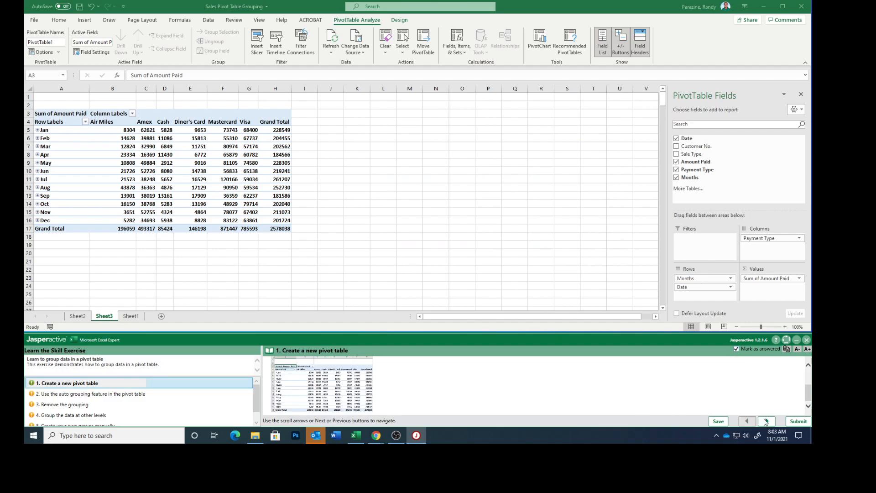
pyautogui.click(766, 421)
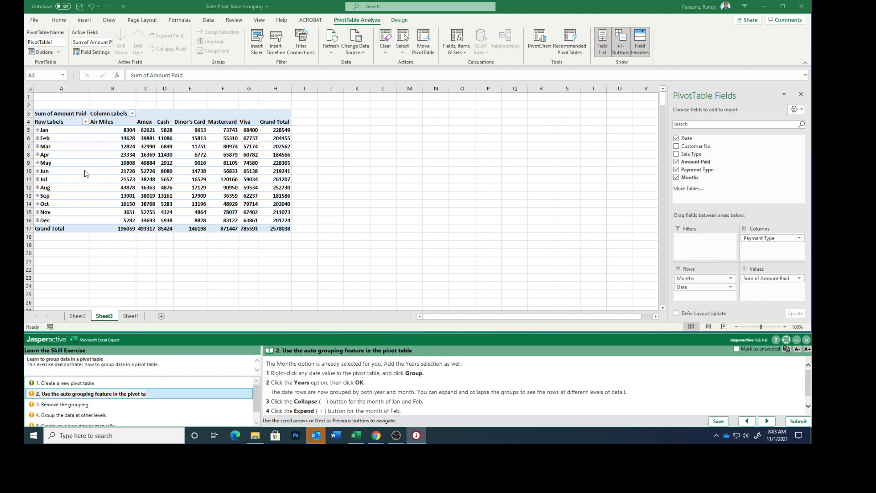
# Group the pivot table's date rows by Years in addition to the selected Days and Months.
pyautogui.rightClick(191, 166)
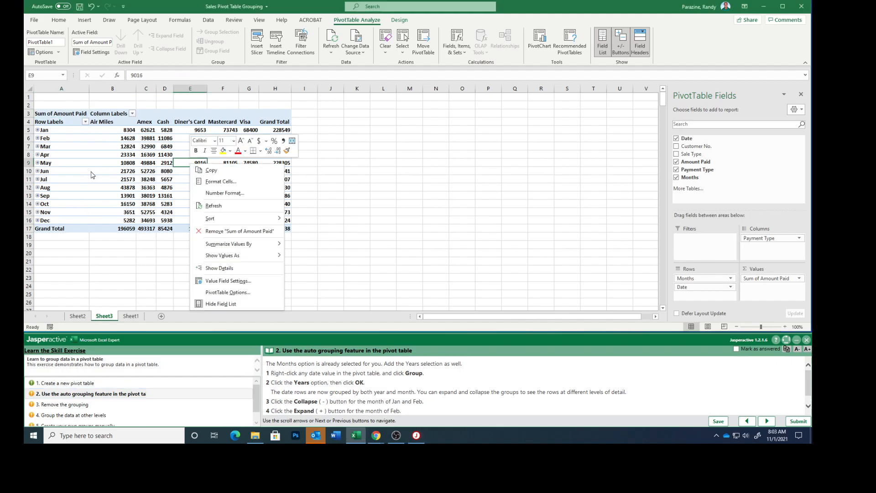
pyautogui.rightClick(72, 165)
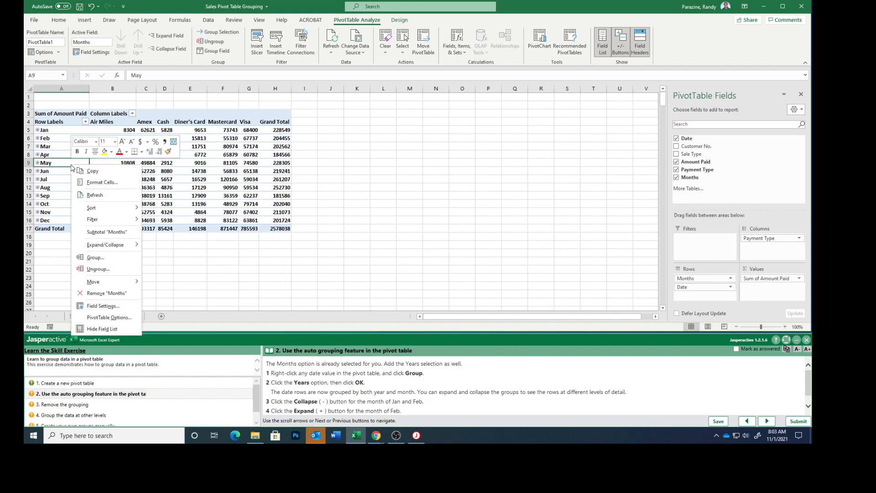
pyautogui.click(96, 258)
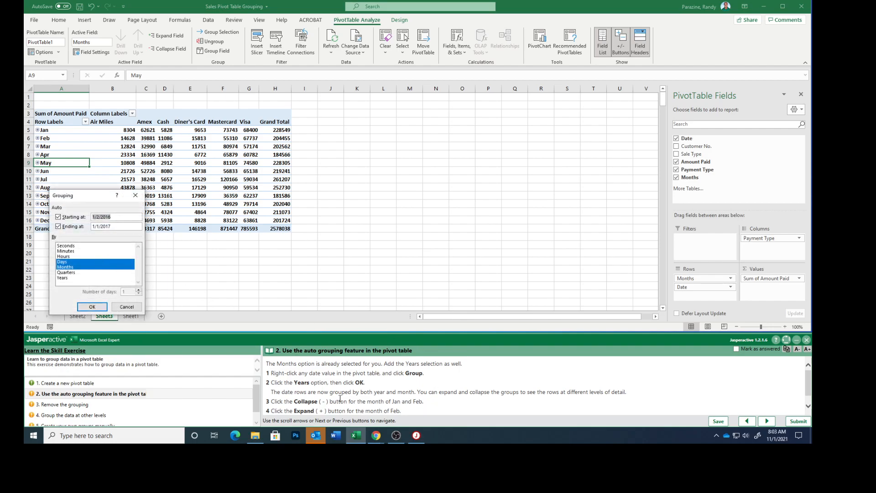
pyautogui.click(62, 277)
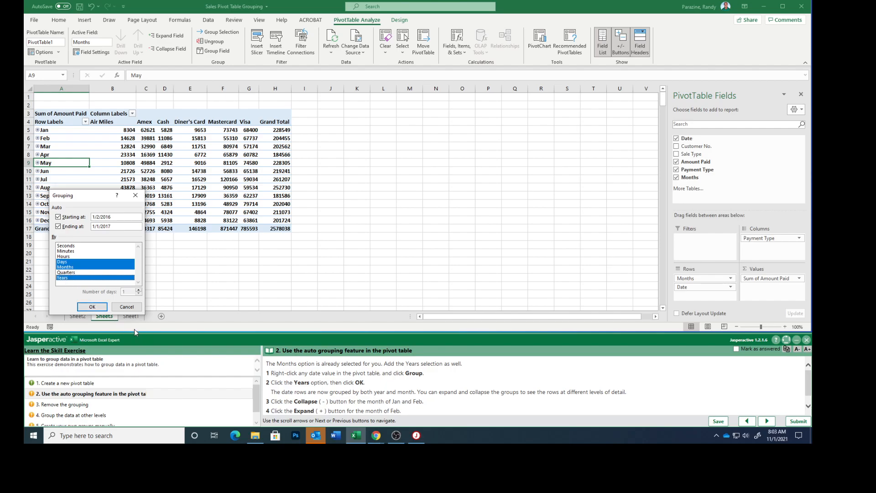
pyautogui.click(92, 307)
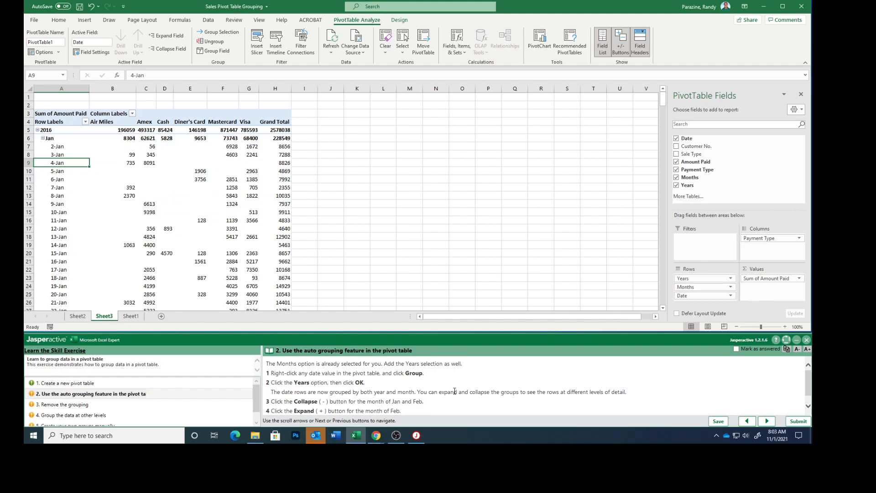
# Collapse the Jan and Feb groups in the pivot table, and expand Feb again.
pyautogui.scroll(-1, 455, 393)
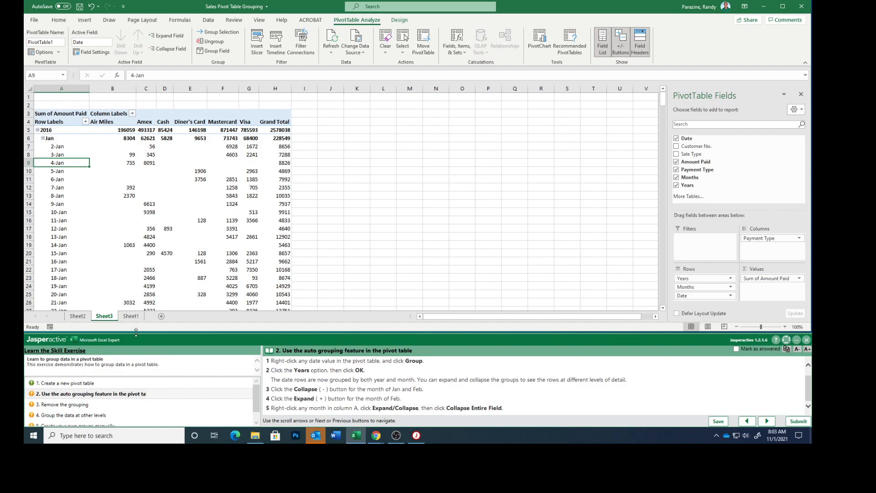
pyautogui.click(43, 139)
pyautogui.click(43, 146)
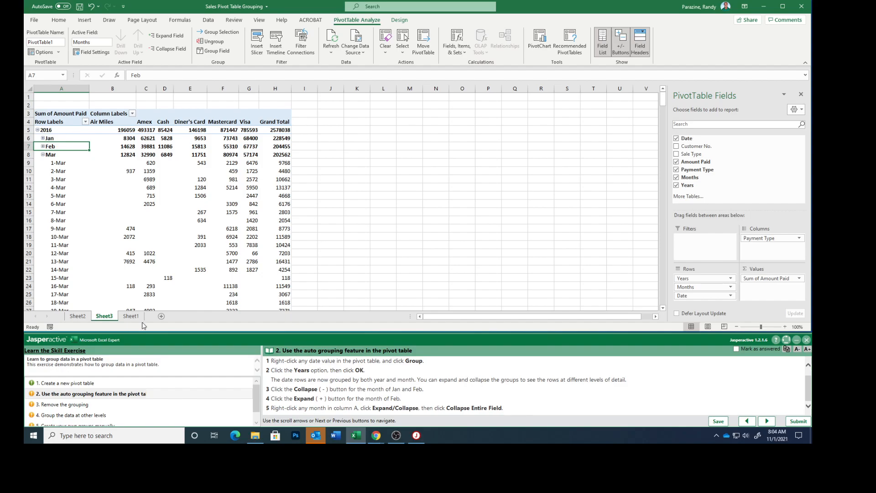
pyautogui.click(43, 146)
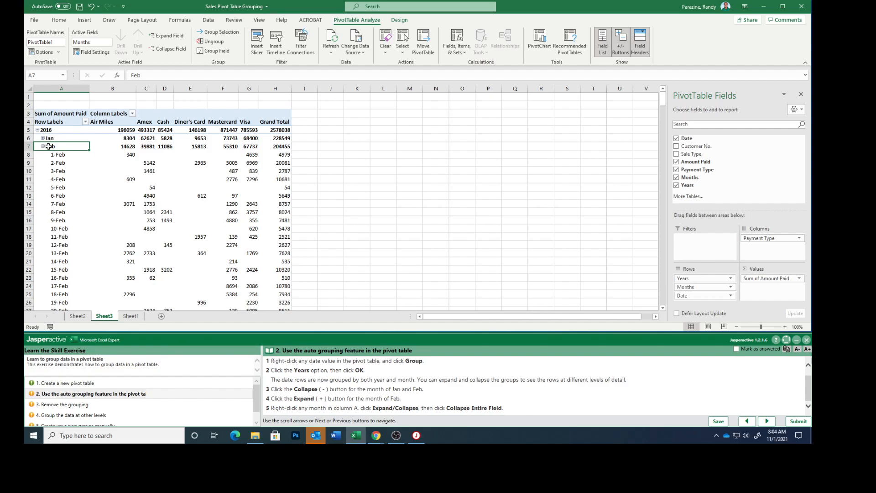
# Collapse the entire Months field in the pivot table and mark exercise task 2 as answered.
pyautogui.scroll(-7, 54, 156)
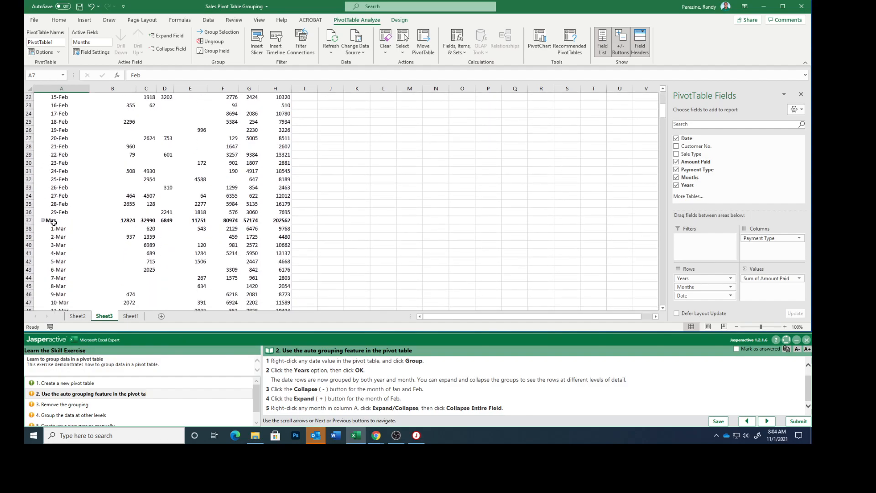
pyautogui.rightClick(52, 221)
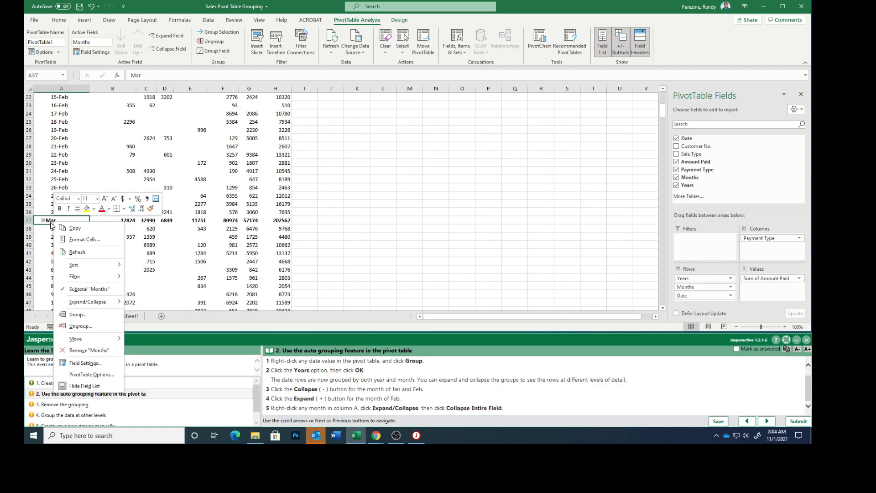
pyautogui.moveTo(75, 303)
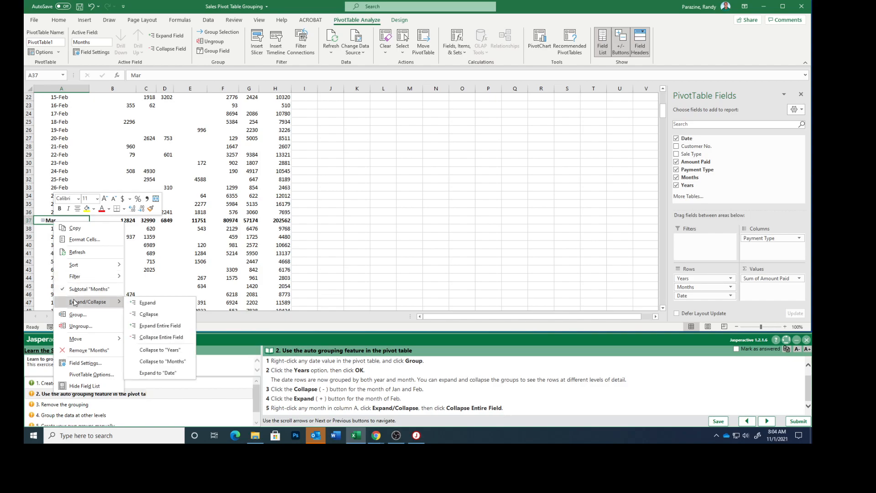
pyautogui.click(175, 338)
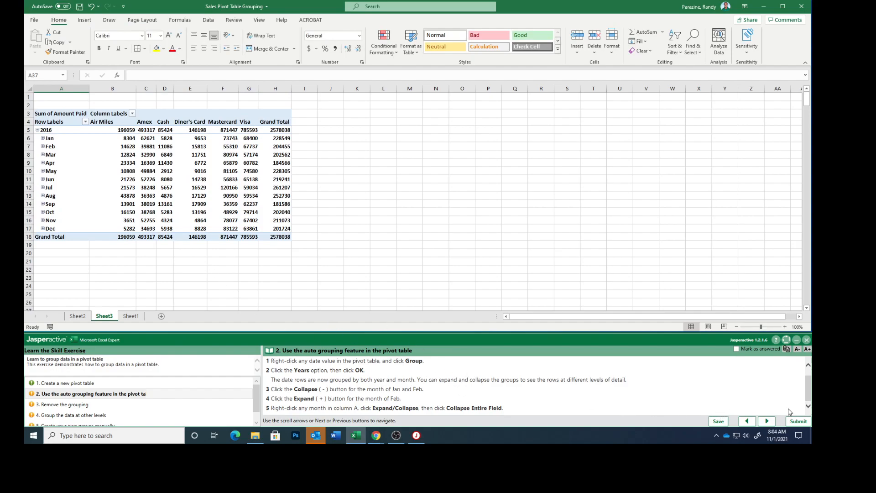
pyautogui.click(736, 348)
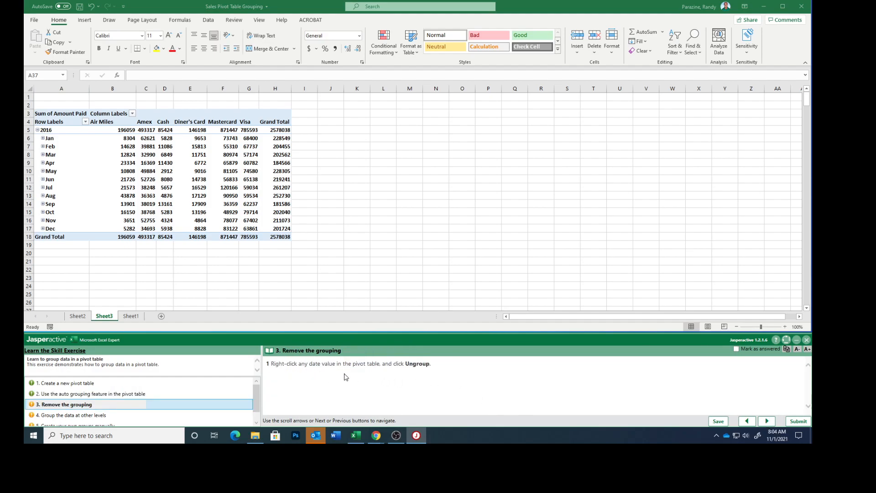
# Ungroup the pivot table's date rows, mark exercise task 3 as answered and go to task 4.
pyautogui.rightClick(50, 155)
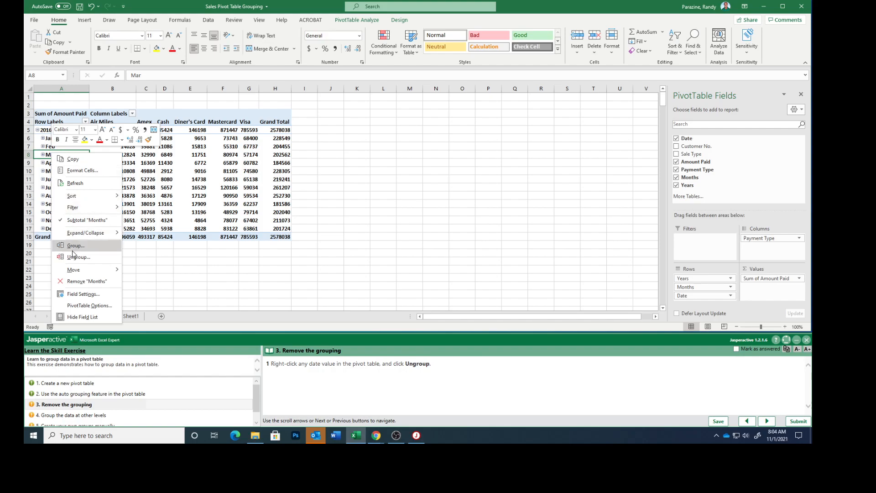
pyautogui.click(100, 257)
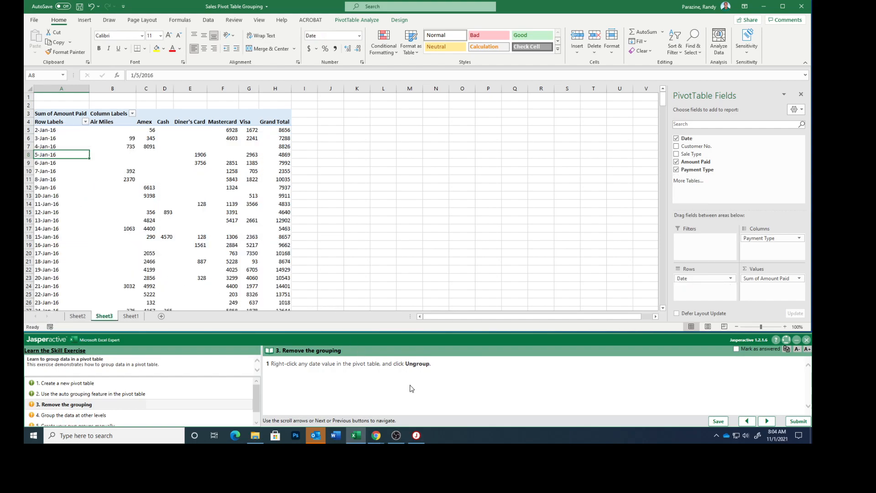
pyautogui.click(736, 349)
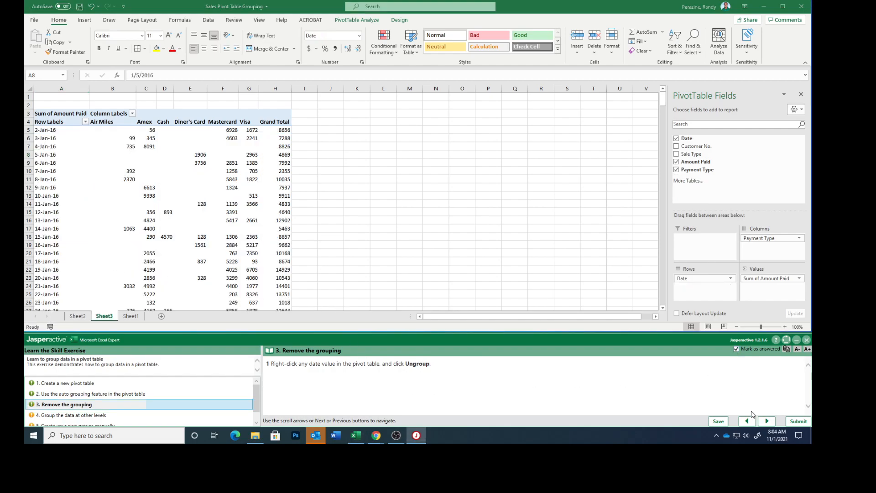
pyautogui.click(766, 420)
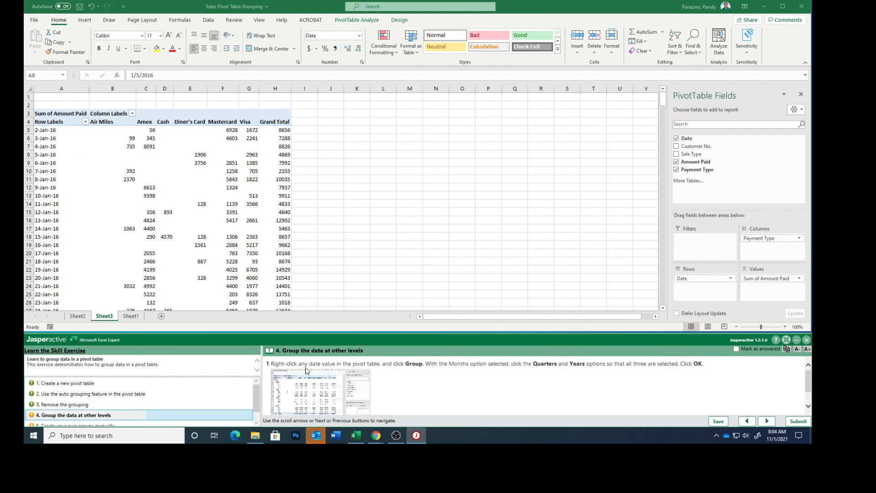
# Group the pivot table's date rows by Months, Quarters and Years.
pyautogui.rightClick(46, 200)
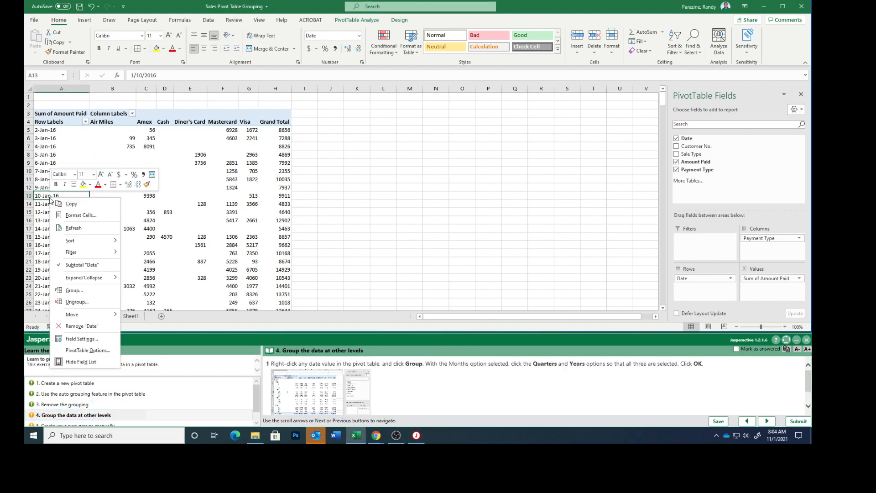
pyautogui.click(92, 290)
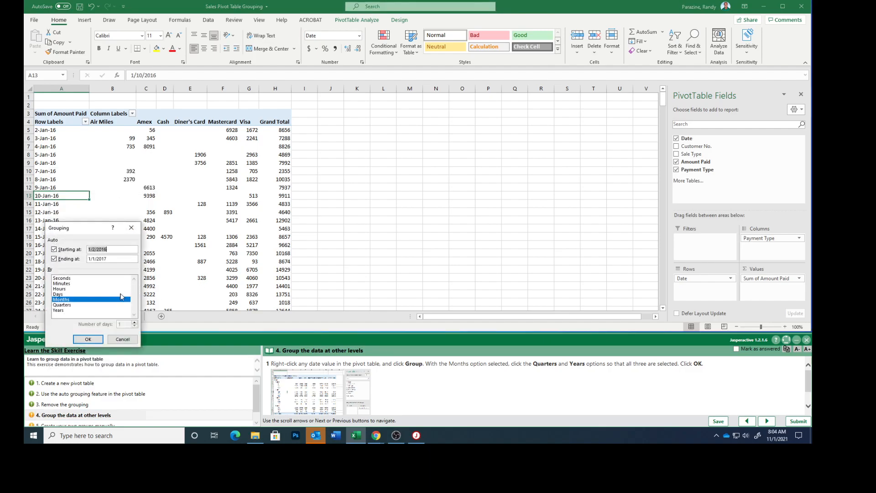
pyautogui.click(69, 304)
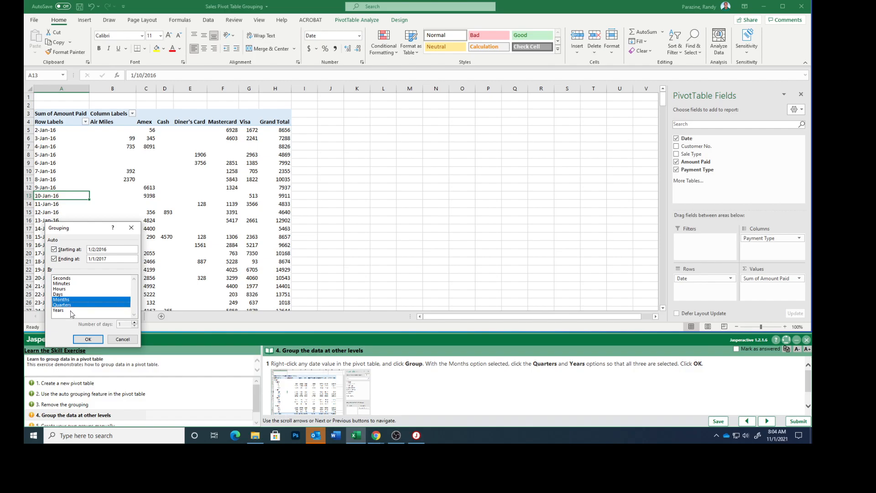
pyautogui.click(72, 311)
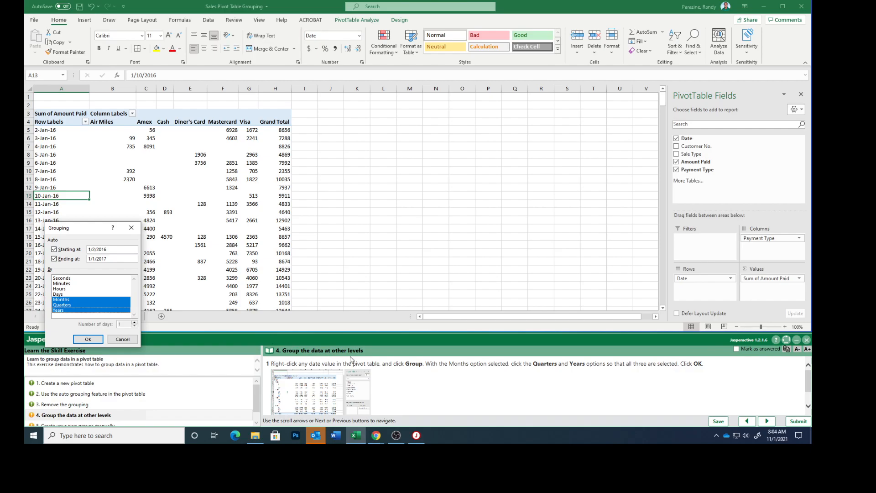
pyautogui.click(89, 340)
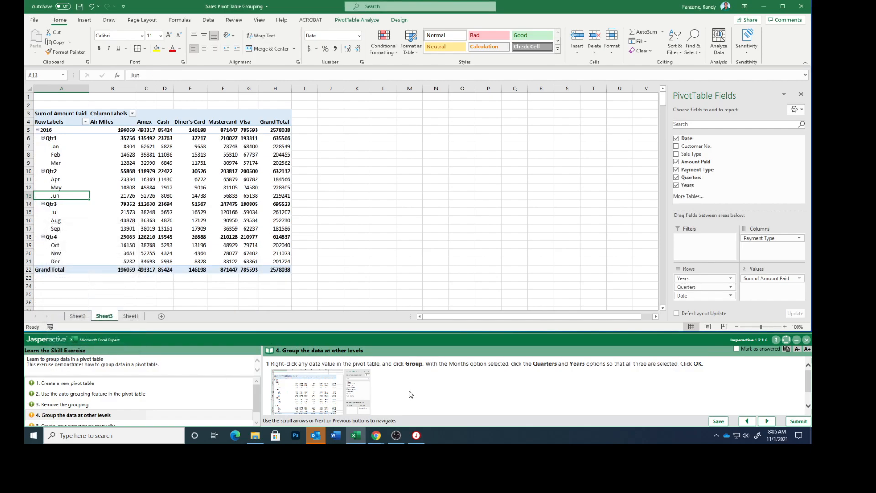
# Read the rest of exercise task 4, mark it as answered and go to task 5.
pyautogui.scroll(-1, 431, 389)
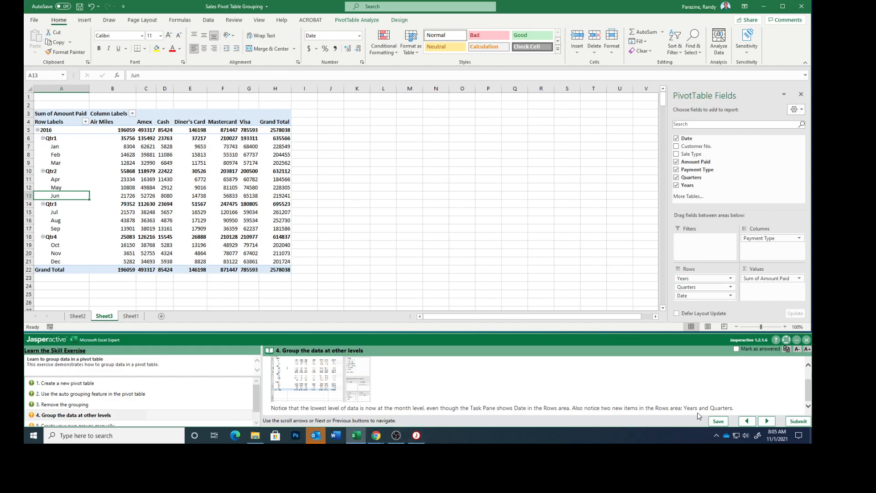
pyautogui.click(737, 349)
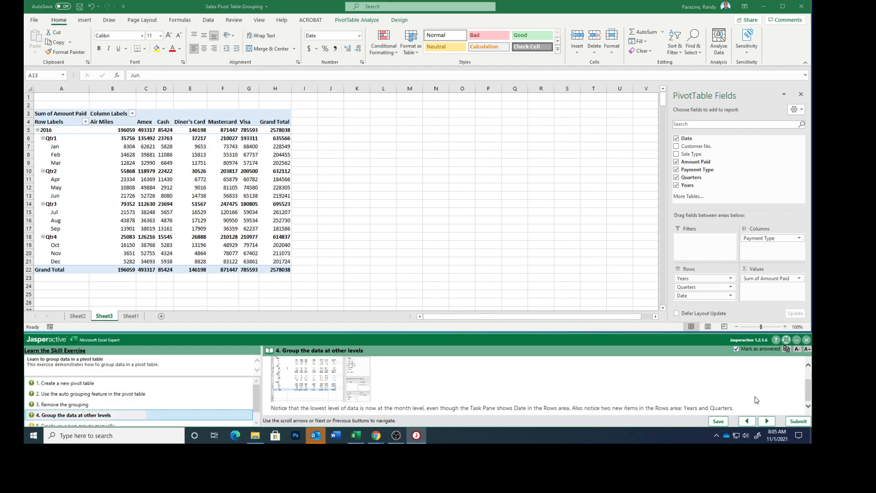
pyautogui.click(768, 421)
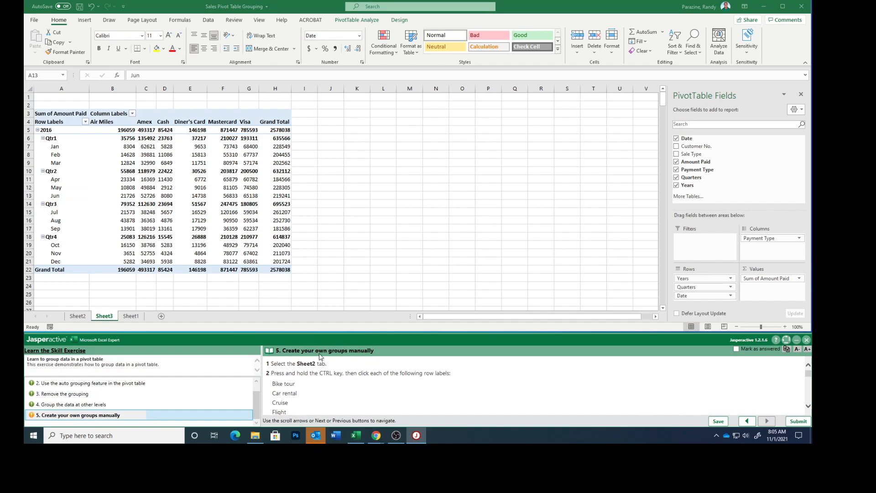
# Switch to Sheet2 and read which row labels task 5 wants grouped first.
pyautogui.click(79, 317)
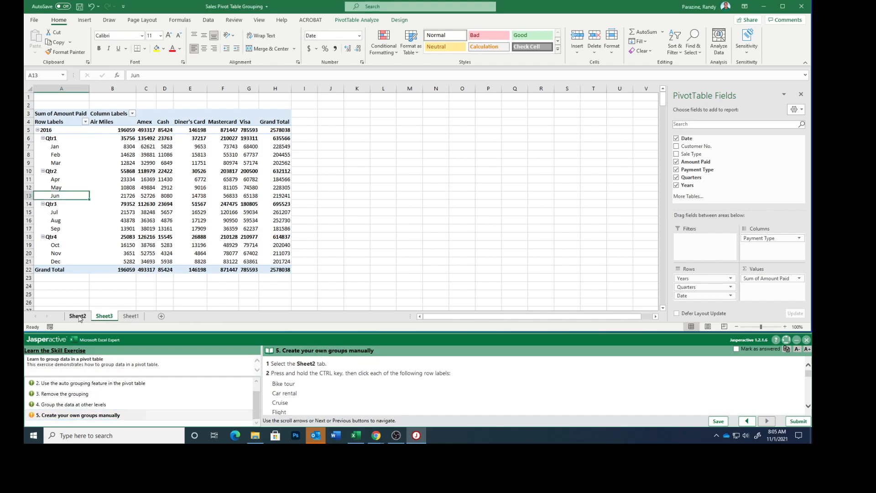
pyautogui.click(78, 316)
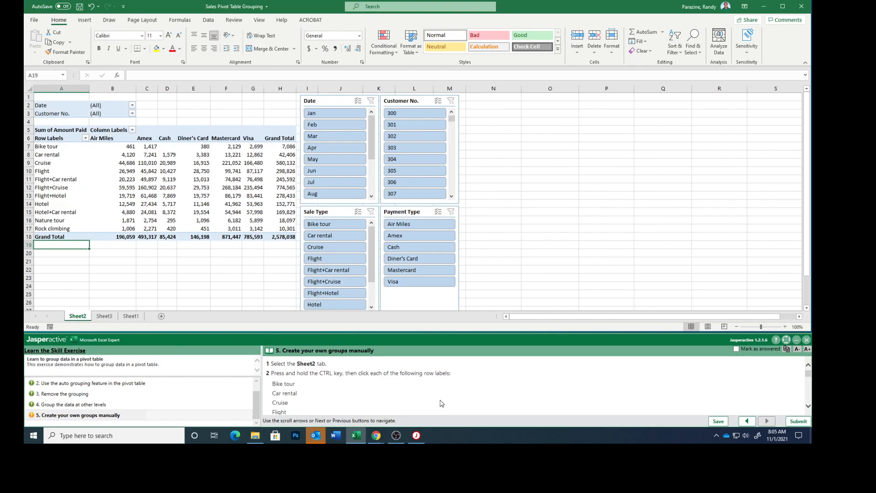
pyautogui.scroll(-1, 441, 403)
pyautogui.scroll(-1, 441, 403)
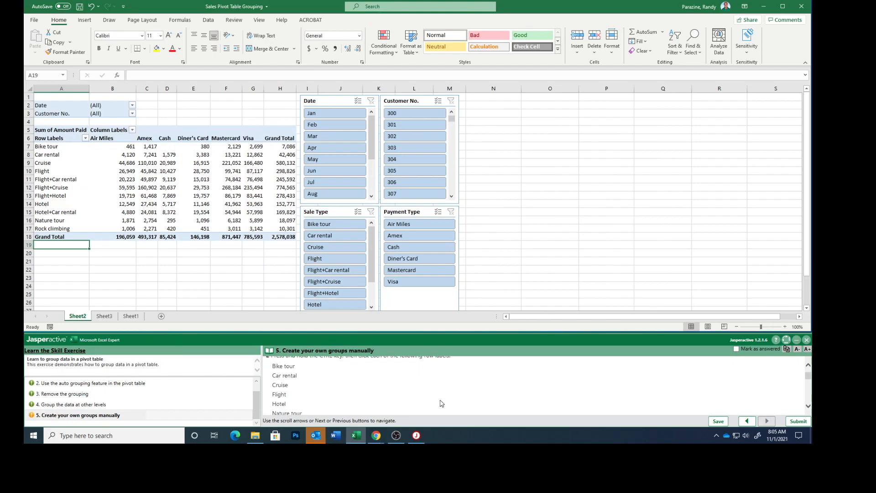
pyautogui.scroll(-1, 387, 390)
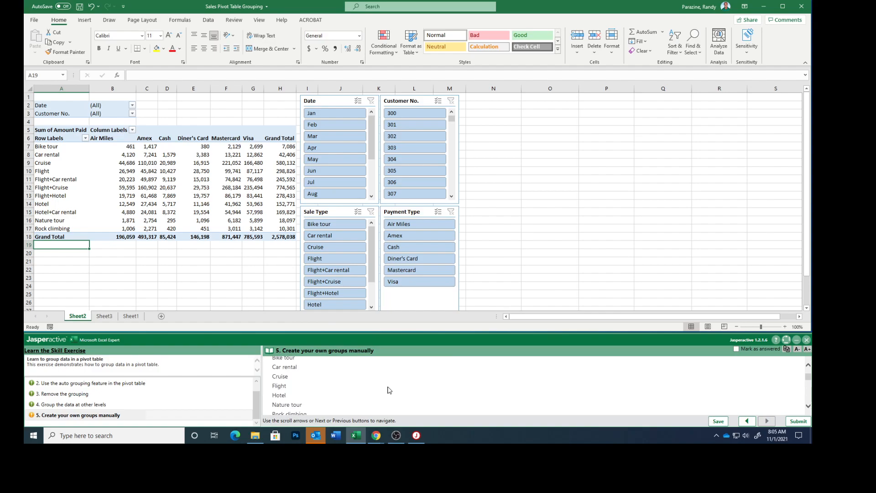
# Group the Bike tour, Car rental, Cruise, Flight, Hotel, Nature tour and Rock climbing rows of the pivot table.
pyautogui.click(48, 147)
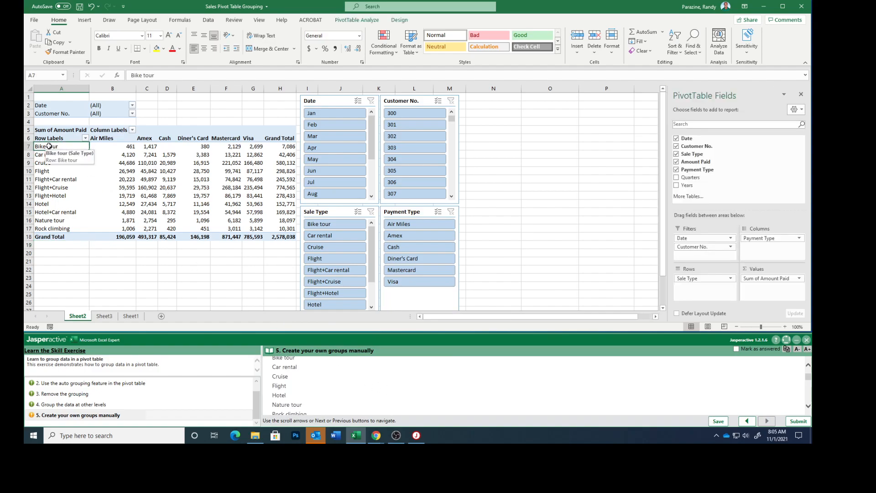
pyautogui.keyDown('ctrl'); pyautogui.click(53, 155); pyautogui.keyUp('ctrl')
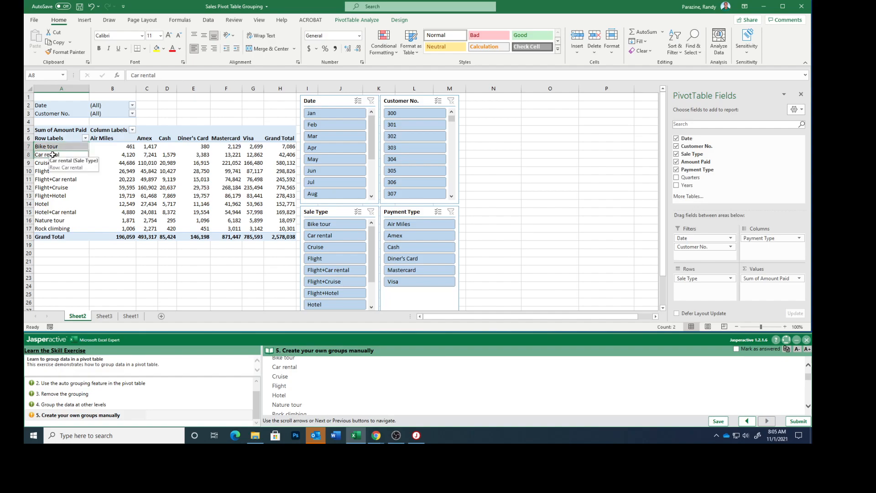
pyautogui.click(42, 163)
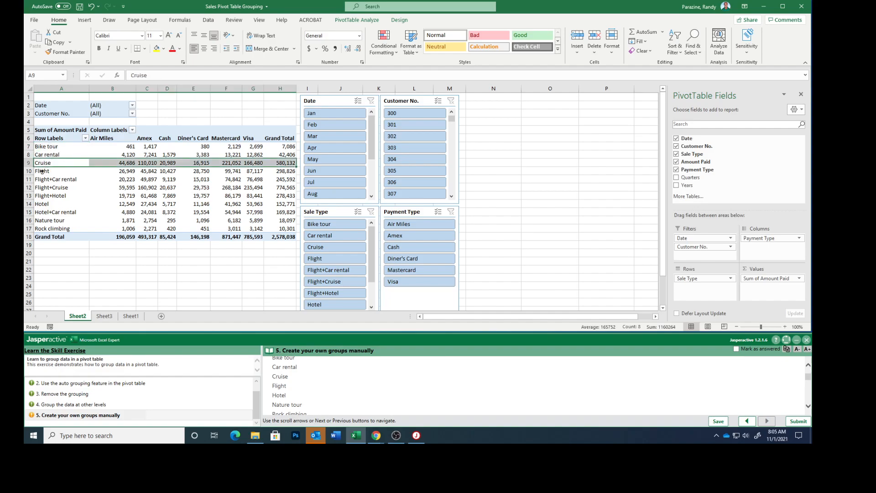
pyautogui.keyDown('ctrl'); pyautogui.click(41, 170); pyautogui.keyUp('ctrl')
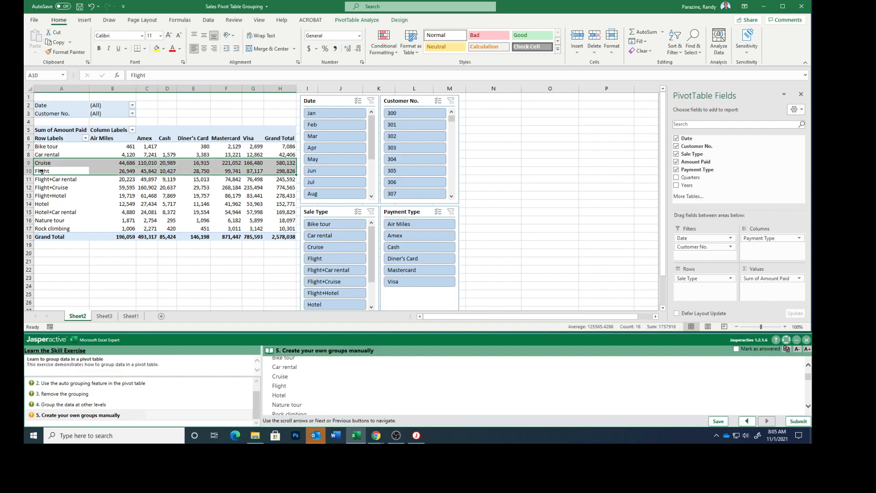
pyautogui.keyDown('ctrl'); pyautogui.click(40, 145); pyautogui.keyUp('ctrl')
pyautogui.keyDown('ctrl'); pyautogui.click(42, 154); pyautogui.keyUp('ctrl')
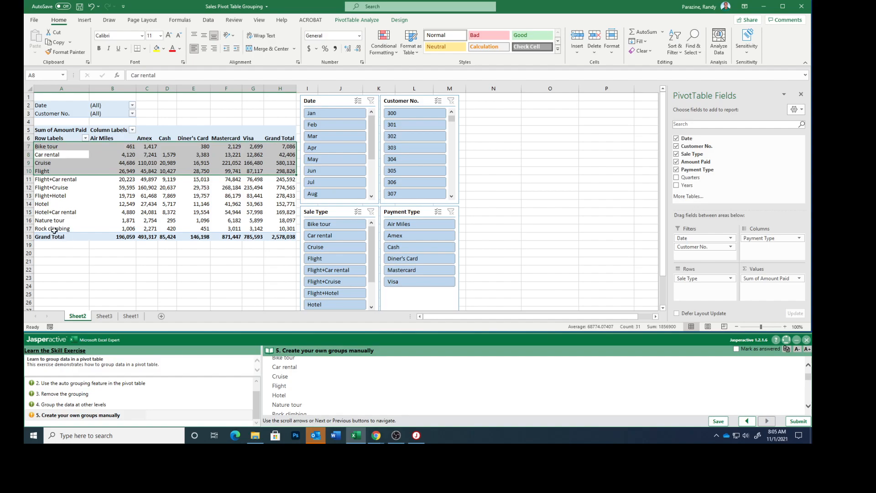
pyautogui.keyDown('ctrl'); pyautogui.click(46, 203); pyautogui.keyUp('ctrl')
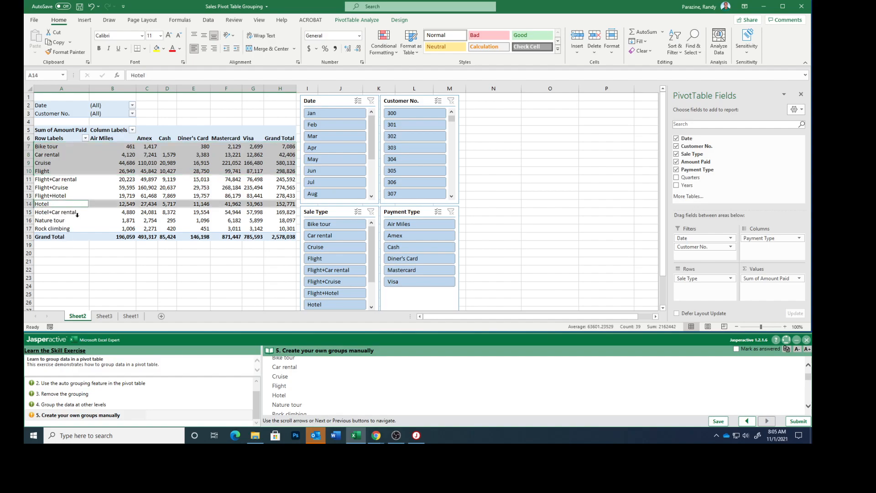
pyautogui.keyDown('ctrl'); pyautogui.click(56, 220); pyautogui.keyUp('ctrl')
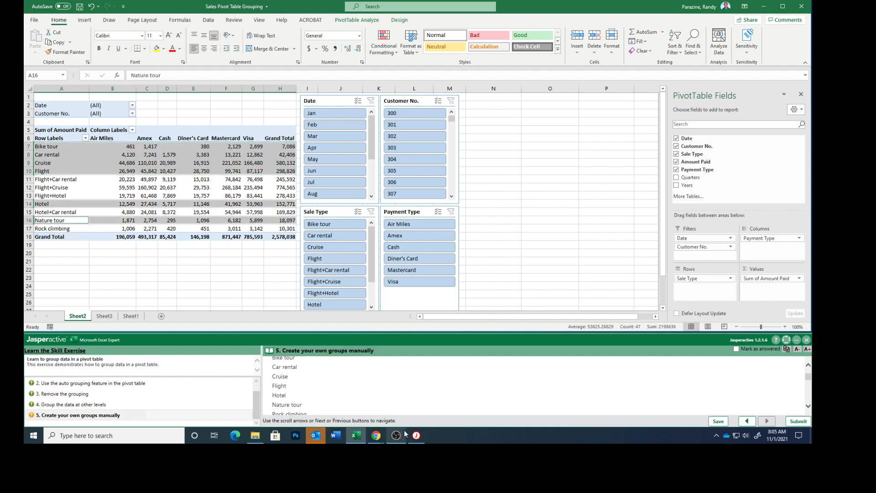
pyautogui.scroll(-1, 365, 394)
pyautogui.scroll(-1, 356, 392)
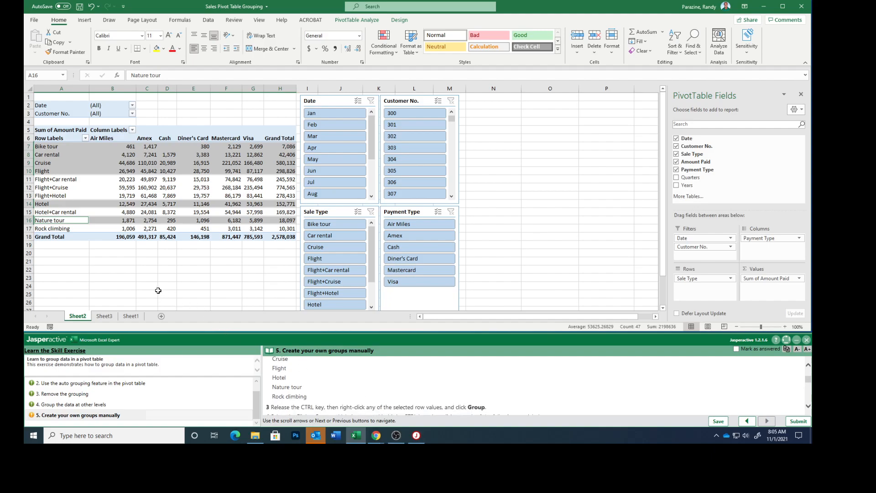
pyautogui.keyDown('ctrl'); pyautogui.click(62, 229); pyautogui.keyUp('ctrl')
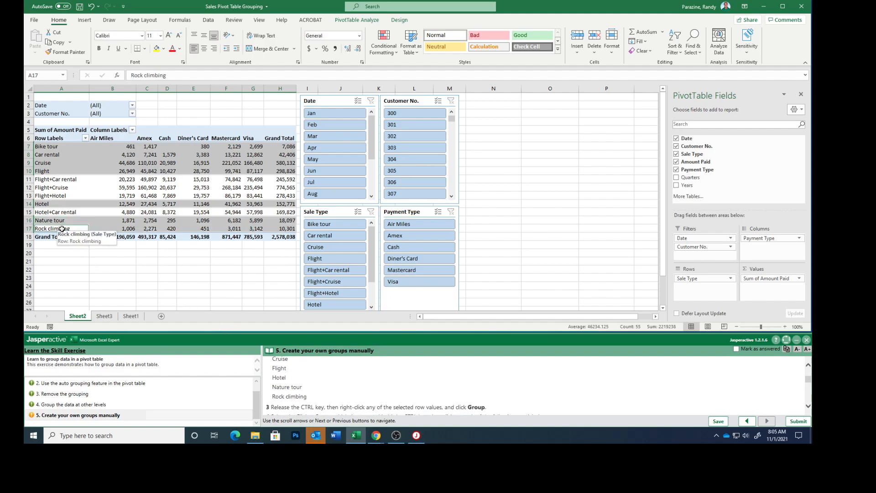
pyautogui.scroll(-3, 536, 390)
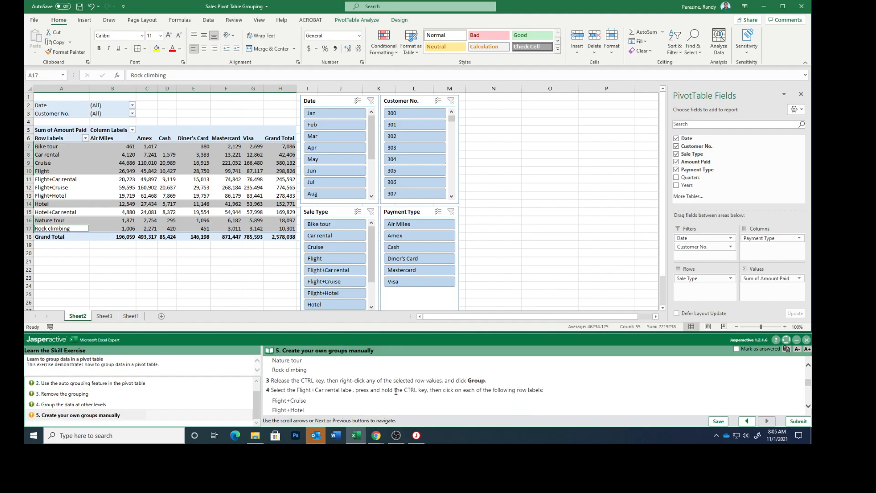
pyautogui.rightClick(86, 157)
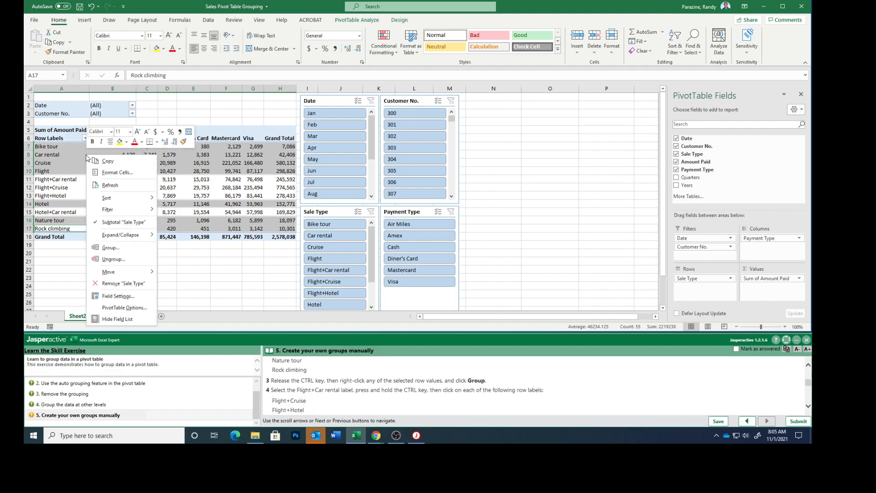
pyautogui.click(106, 247)
# Group the outer row labels Flight+Car rental, Flight+Cruise, Flight+Hotel and Hotel+Car rental in the pivot table.
pyautogui.scroll(-2, 441, 404)
pyautogui.scroll(-1, 441, 404)
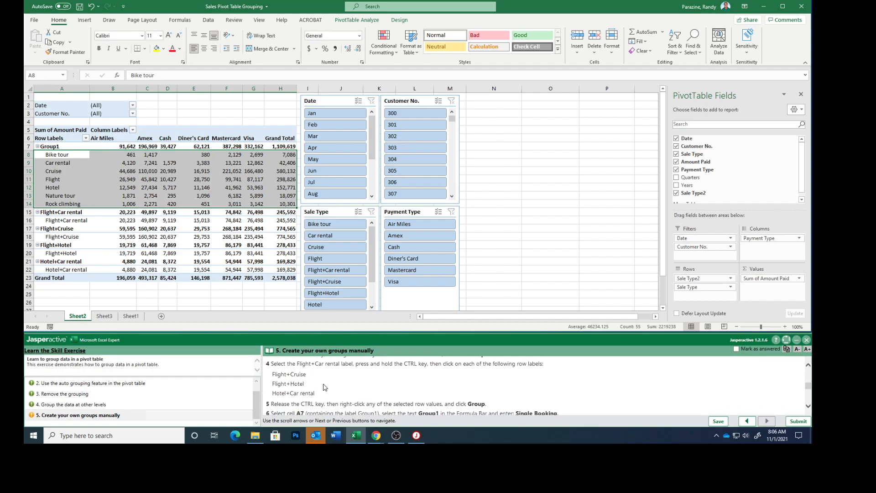
pyautogui.click(73, 212)
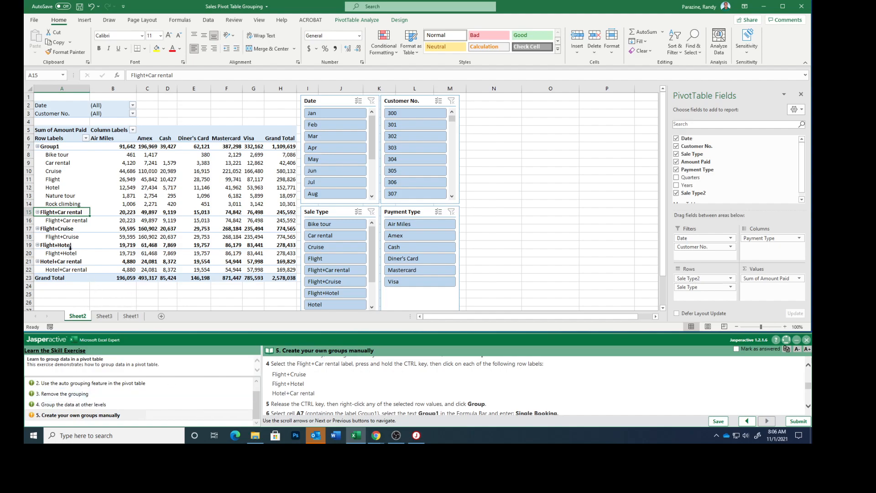
pyautogui.keyDown('ctrl'); pyautogui.click(53, 228); pyautogui.keyUp('ctrl')
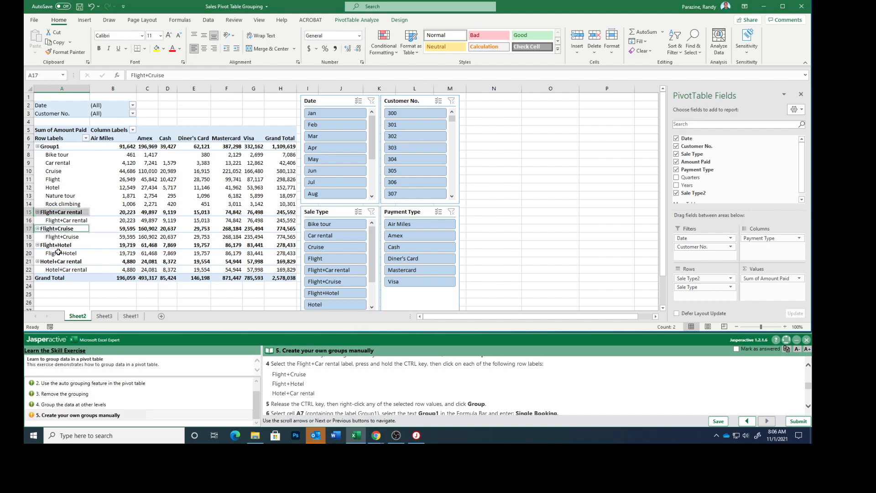
pyautogui.keyDown('ctrl'); pyautogui.click(56, 245); pyautogui.keyUp('ctrl')
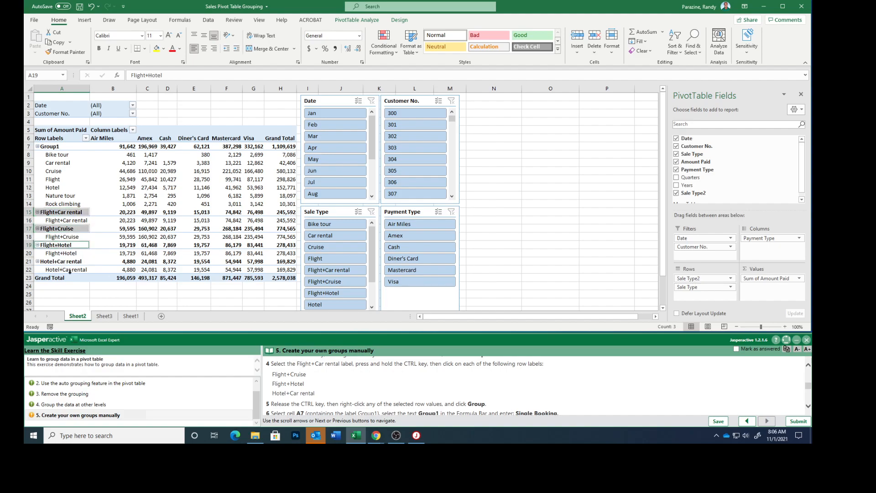
pyautogui.keyDown('ctrl'); pyautogui.click(53, 261); pyautogui.keyUp('ctrl')
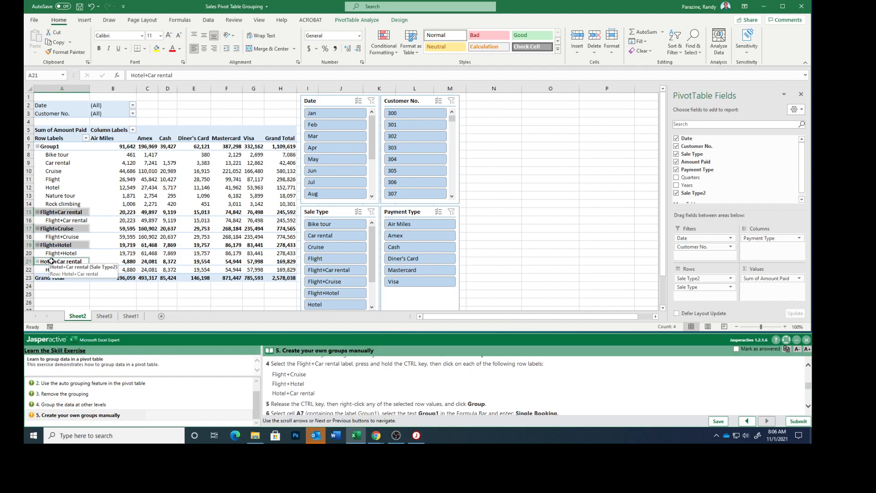
pyautogui.rightClick(62, 212)
pyautogui.click(84, 306)
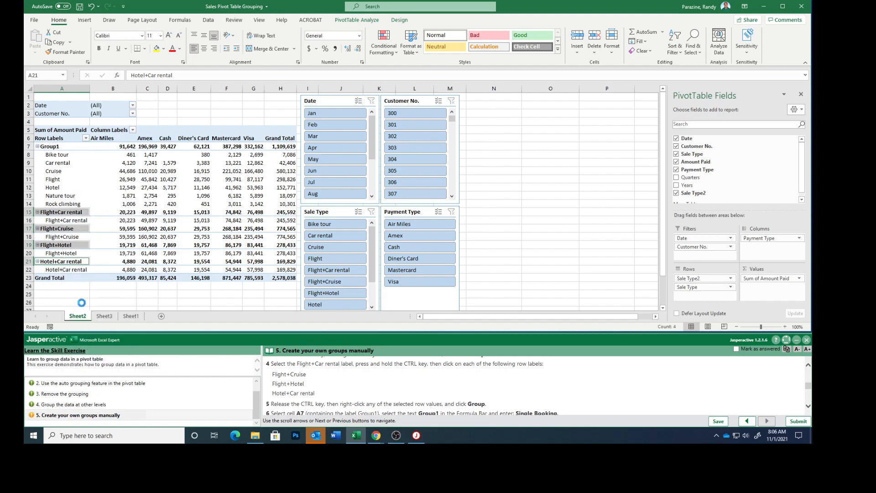
# Rename the Group1 label in cell A7 to Single Booking.
pyautogui.scroll(-3, 483, 367)
pyautogui.scroll(-3, 483, 367)
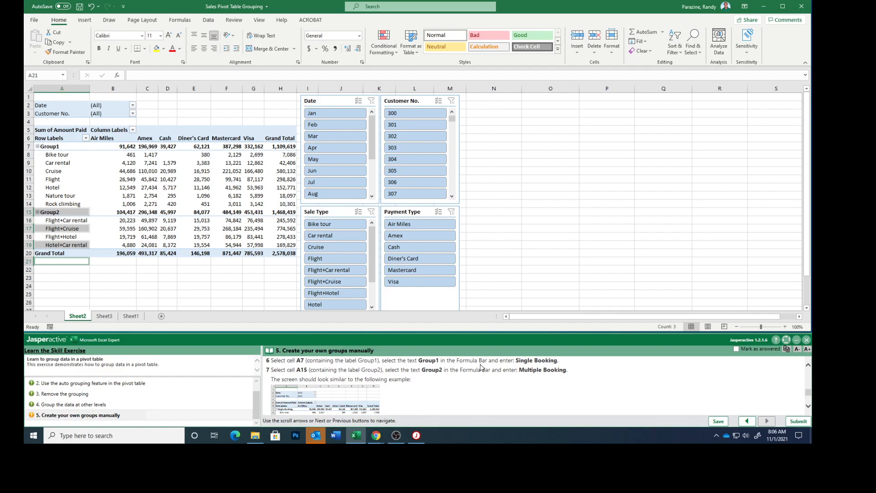
pyautogui.click(54, 148)
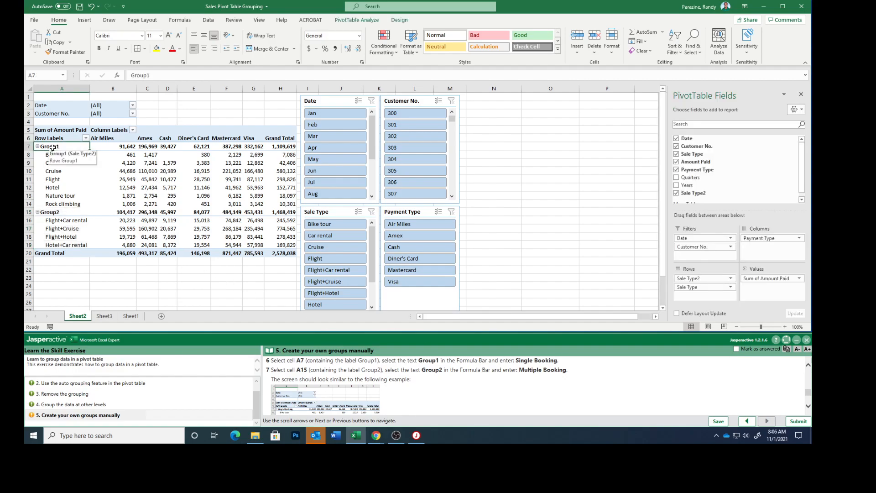
pyautogui.write('Single Booking')
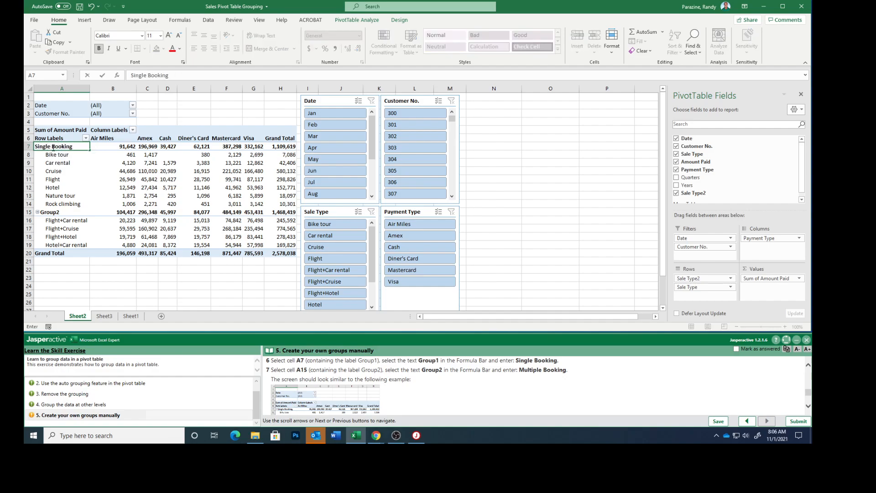
# Rename the Group2 label in cell A15 to Multiple Booking.
pyautogui.click(53, 213)
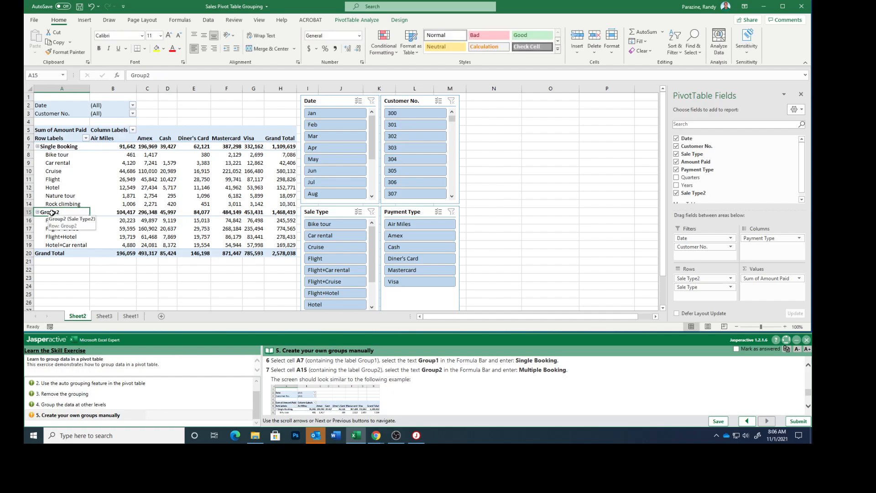
pyautogui.write('M')
pyautogui.press('BackSpace')
pyautogui.press('BackSpace')
pyautogui.write('ulto')
pyautogui.write('iple')
pyautogui.write(' G')
pyautogui.press('BackSpace')
pyautogui.write('Booking')
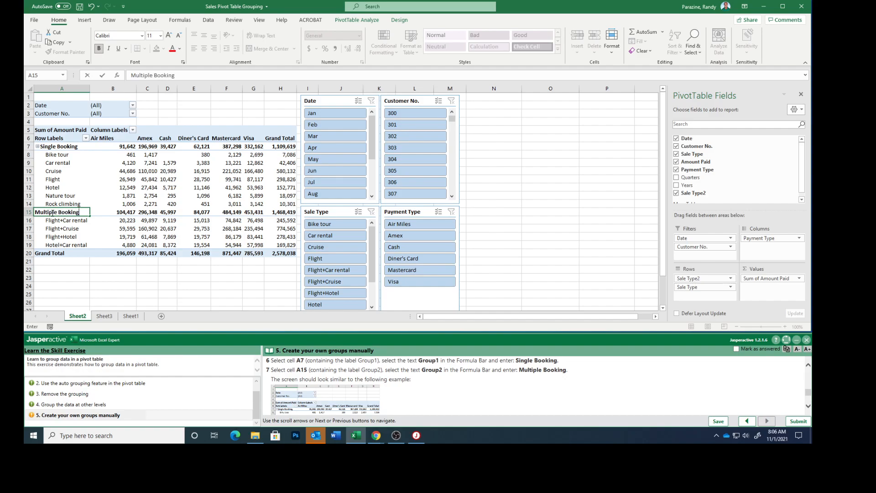
pyautogui.click(78, 239)
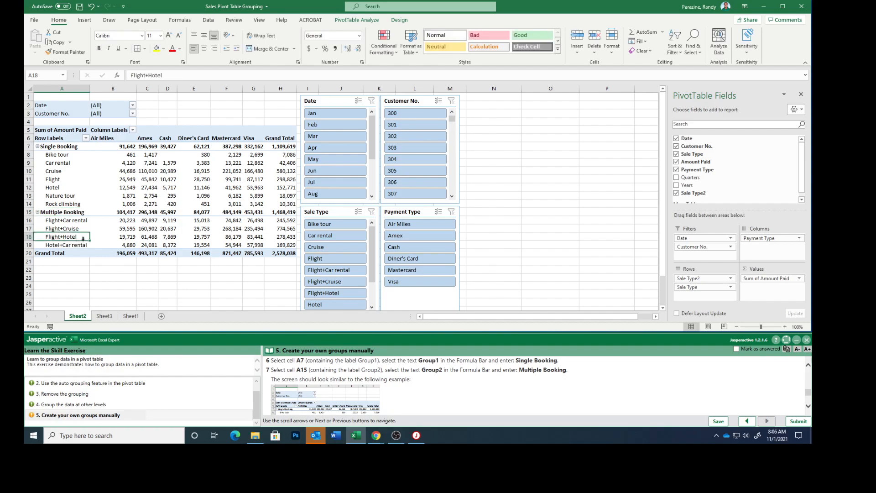
# Compare the grouped pivot table with the enlarged example picture in the exercise instructions, and close the picture.
pyautogui.scroll(-2, 408, 413)
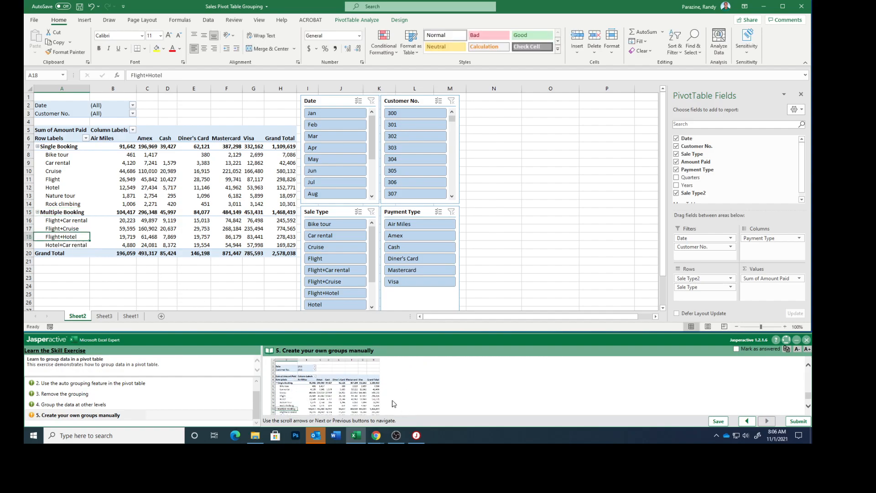
pyautogui.click(312, 375)
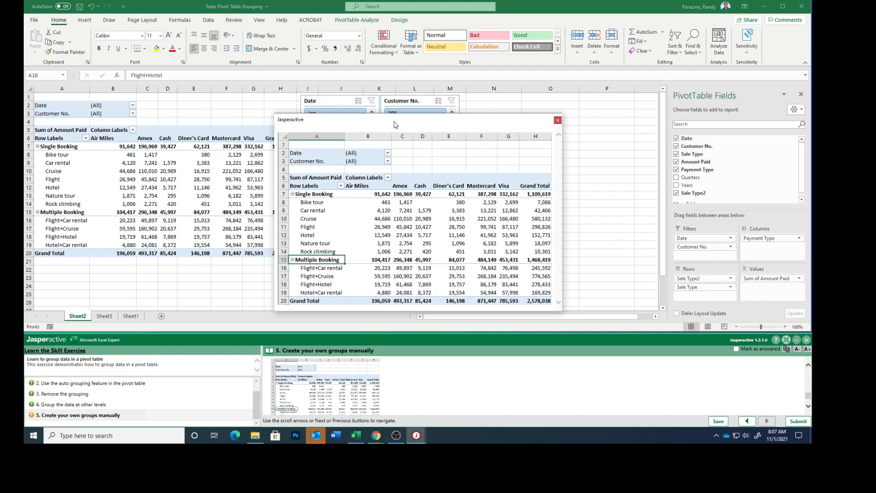
pyautogui.moveTo(393, 120); pyautogui.dragTo(487, 79)
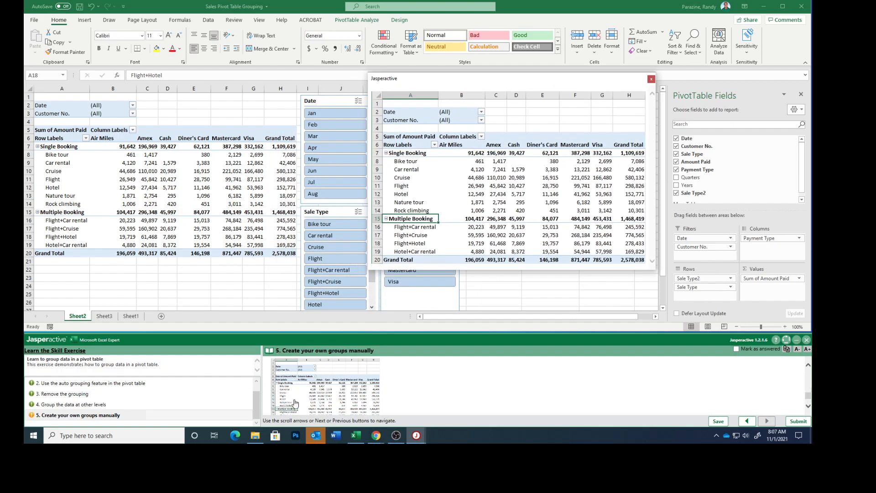
pyautogui.scroll(-1, 323, 393)
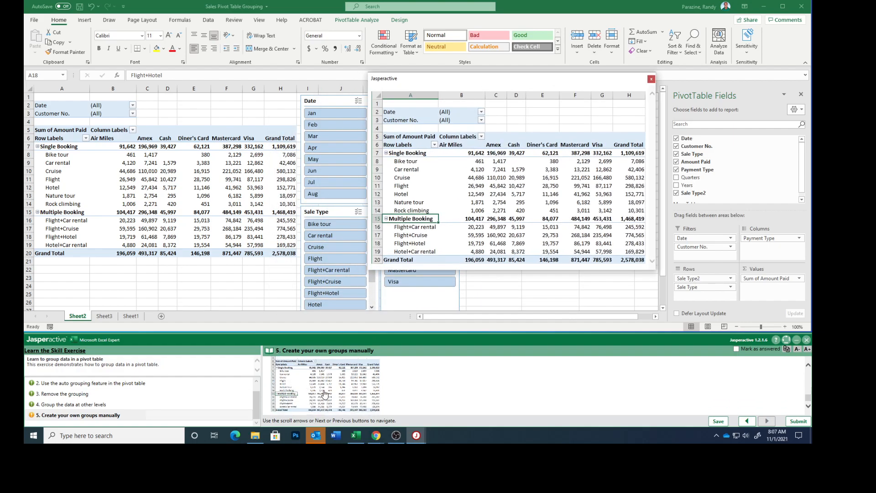
pyautogui.click(651, 81)
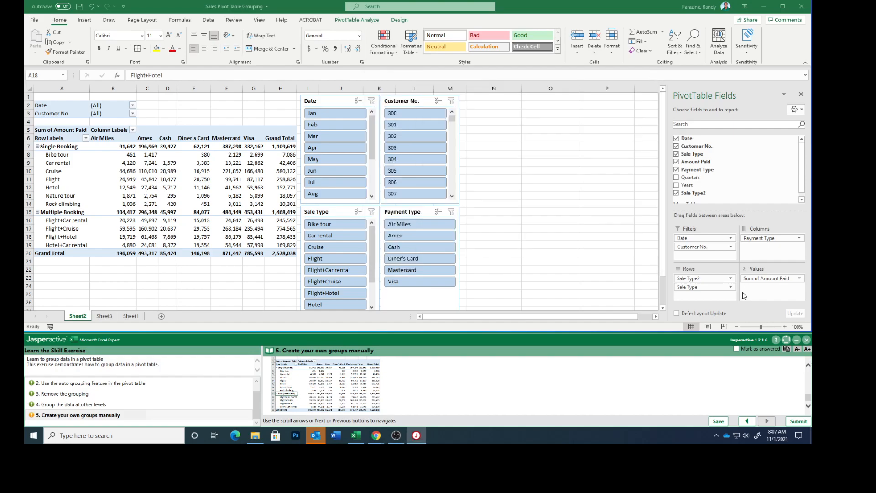
# Mark the task on creating your own groups manually as answered and submit the exercise results for scoring.
pyautogui.click(736, 348)
pyautogui.click(794, 421)
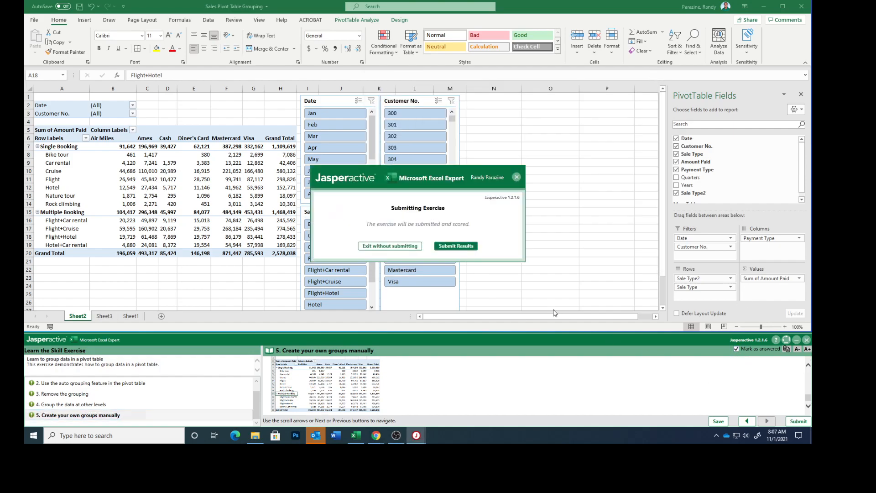
pyautogui.click(466, 247)
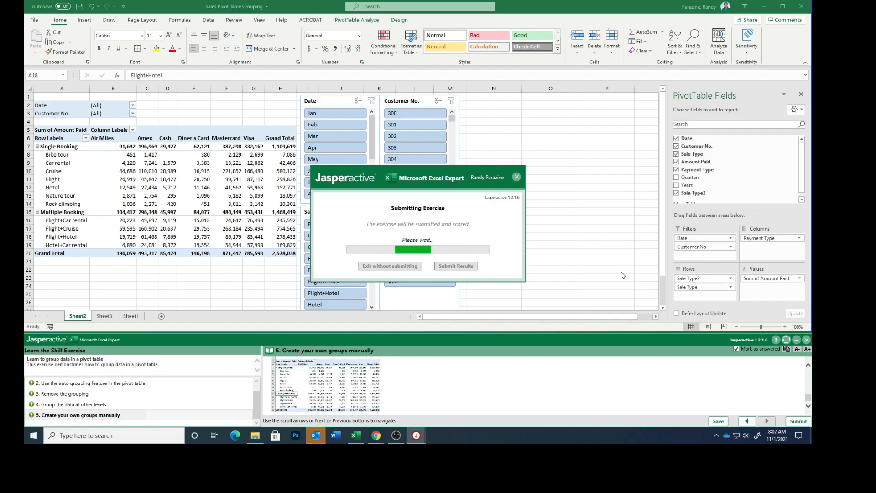